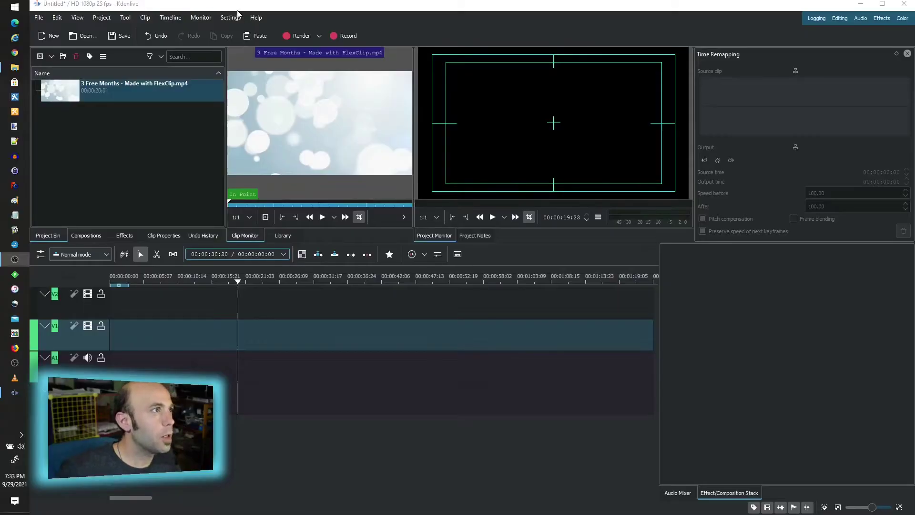
Step: Check the Kdenlive version information from the Help menu, then close it
{"action": "left_click", "coordinate": [256, 17]}
{"action": "left_click", "coordinate": [282, 111]}
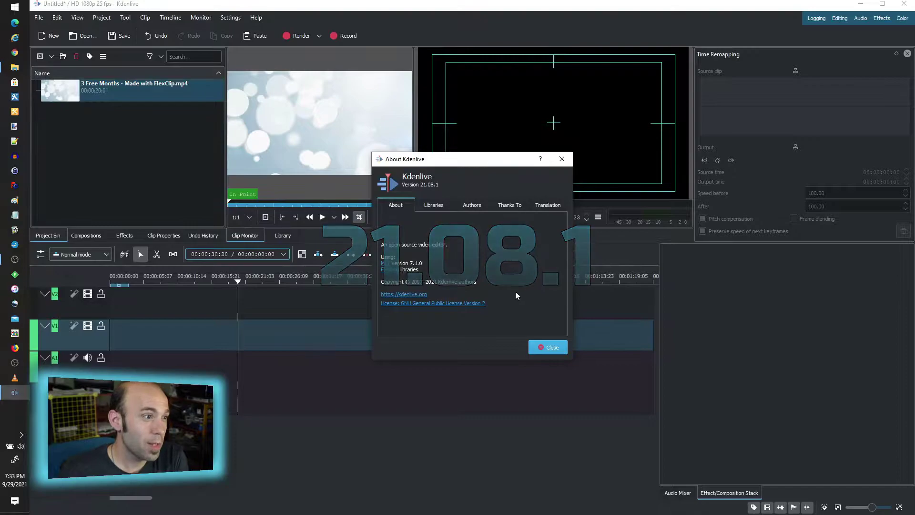
{"action": "left_click", "coordinate": [548, 347]}
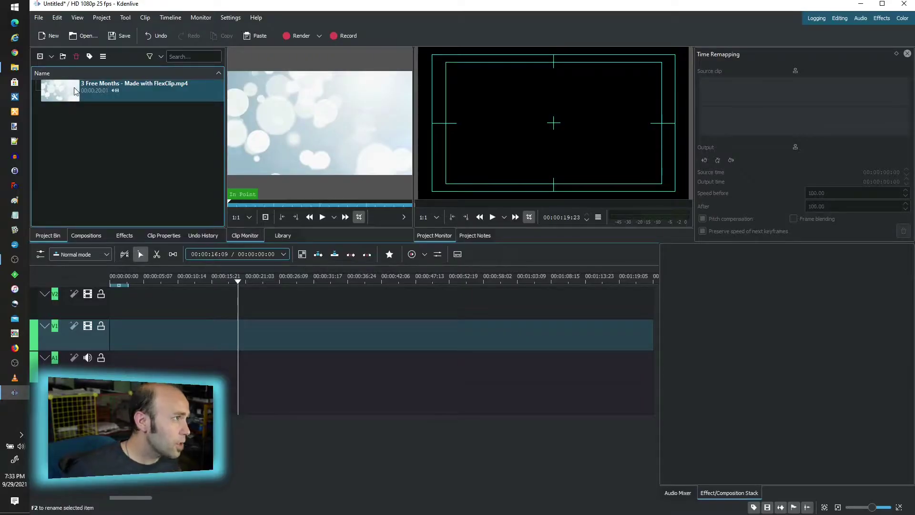
Step: Place '3 Free Months - Made with FlexClip.mp4' at the timeline start and list the Color and Image correction effects
{"action": "left_click_drag", "start_coordinate": [75, 90], "coordinate": [111, 338]}
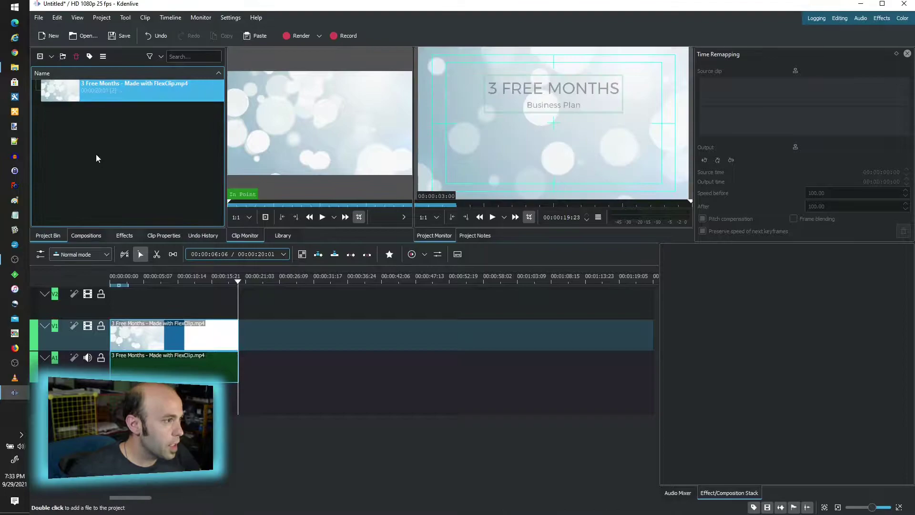
{"action": "left_click", "coordinate": [123, 236]}
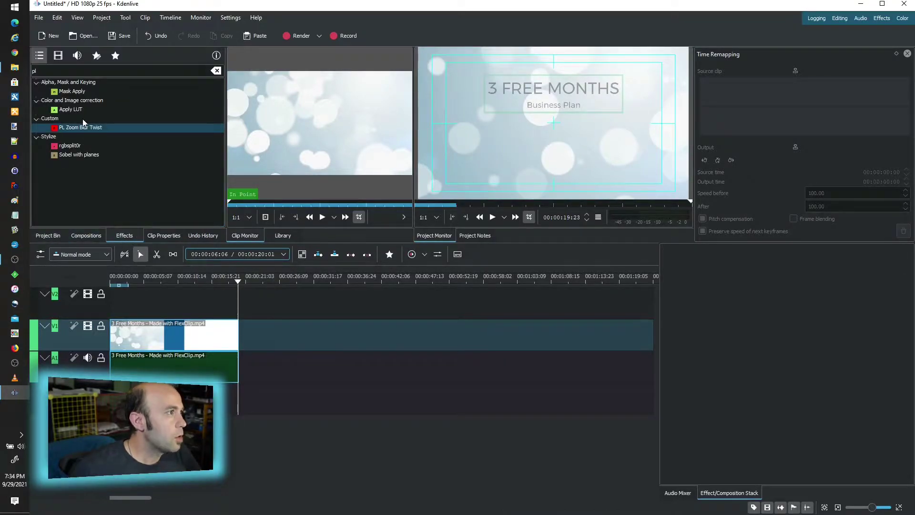
{"action": "key", "text": "BackSpace"}
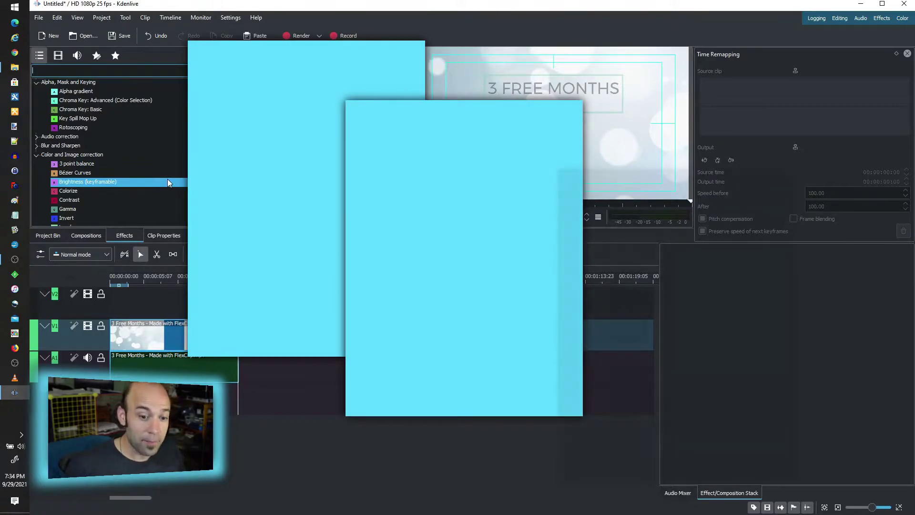
{"action": "left_click", "coordinate": [167, 176]}
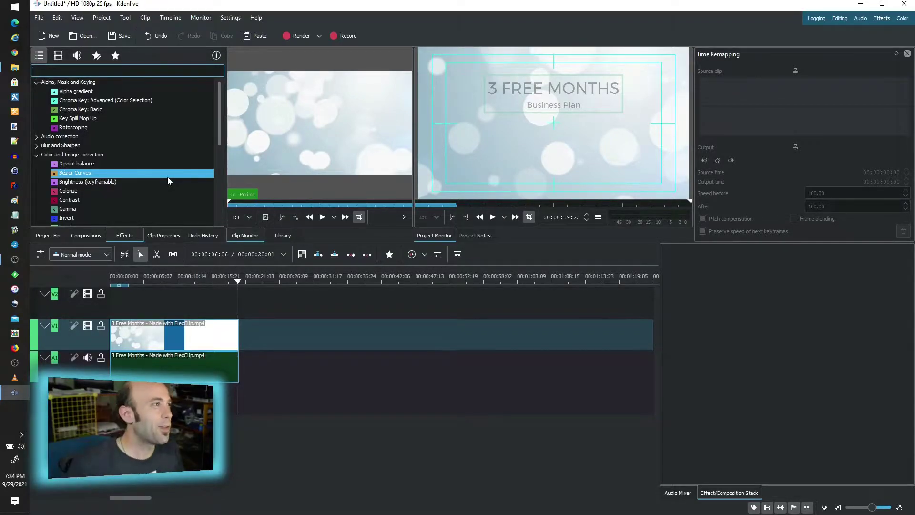
{"action": "scroll", "coordinate": [87, 127], "scroll_direction": "down", "scroll_amount": 2}
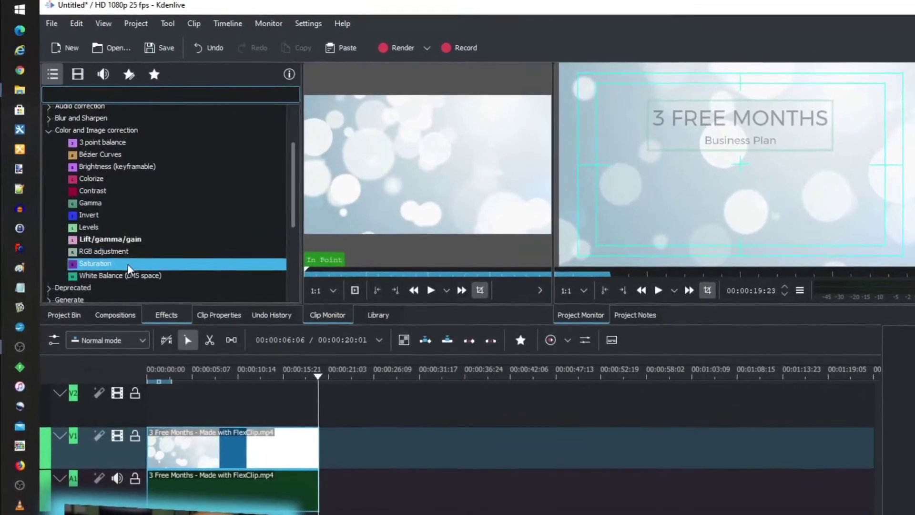
Step: Apply the Saturation effect to the V1 clip and select the clip
{"action": "left_click_drag", "start_coordinate": [99, 254], "coordinate": [213, 438]}
{"action": "left_click_drag", "start_coordinate": [233, 469], "coordinate": [235, 468]}
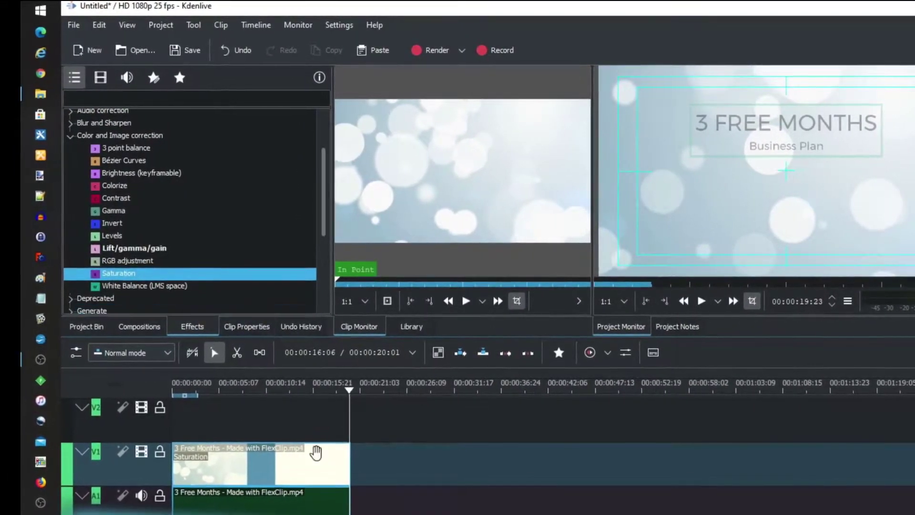
{"action": "left_click", "coordinate": [307, 480]}
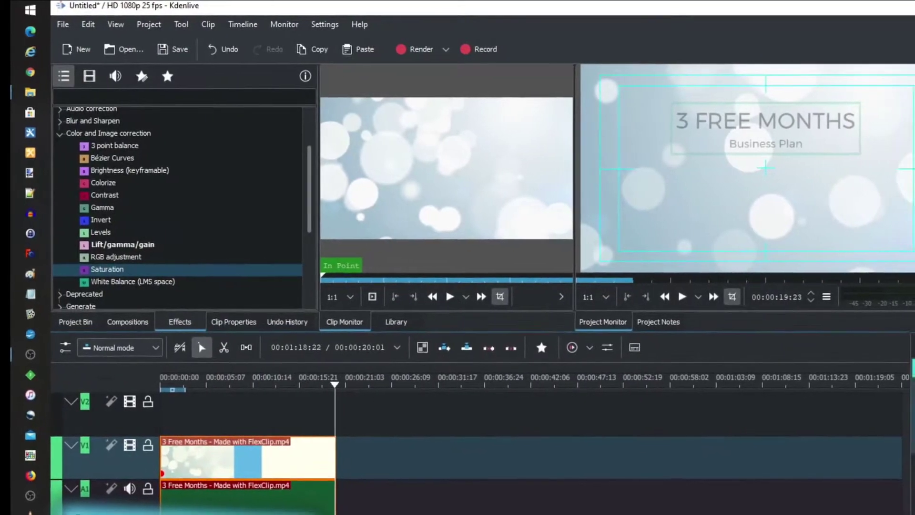
Step: Keyframe Saturation to 418 at about five seconds and play from the start
{"action": "left_click_drag", "start_coordinate": [835, 368], "coordinate": [679, 368]}
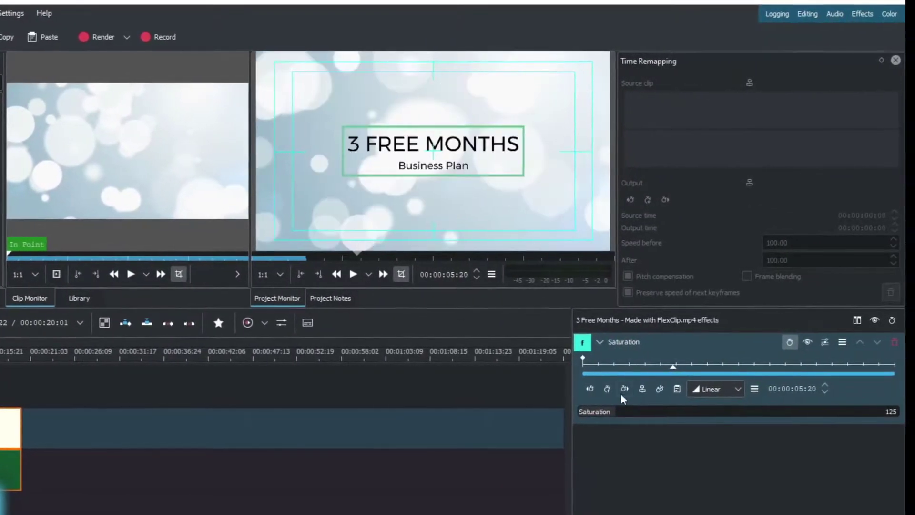
{"action": "left_click", "coordinate": [614, 390]}
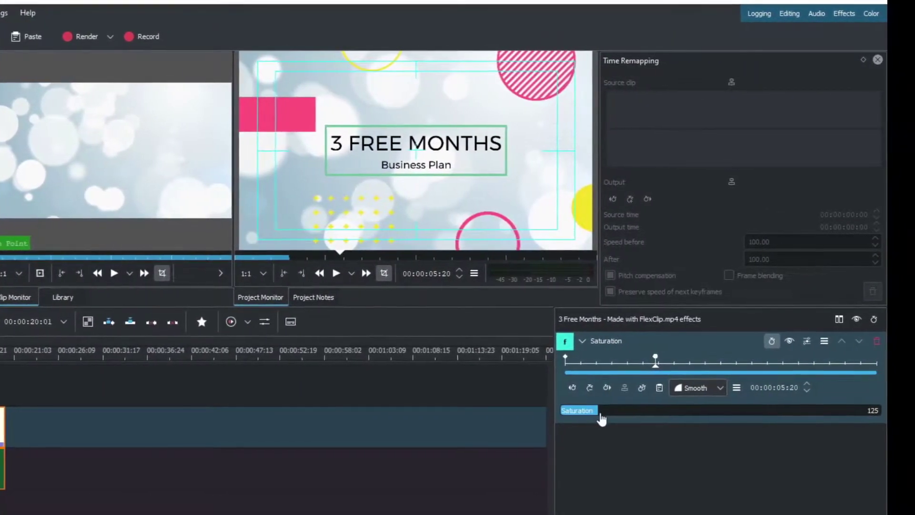
{"action": "left_click_drag", "start_coordinate": [592, 417], "coordinate": [659, 417]}
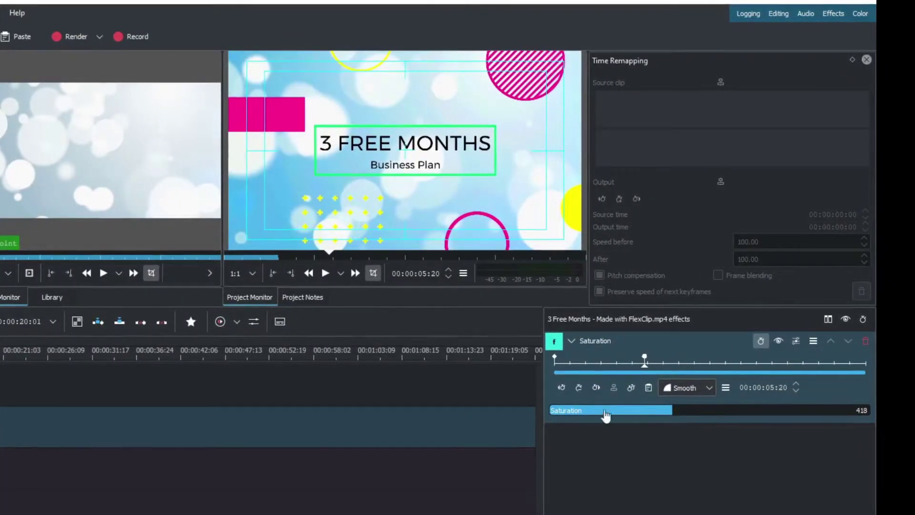
{"action": "key", "text": "Home"}
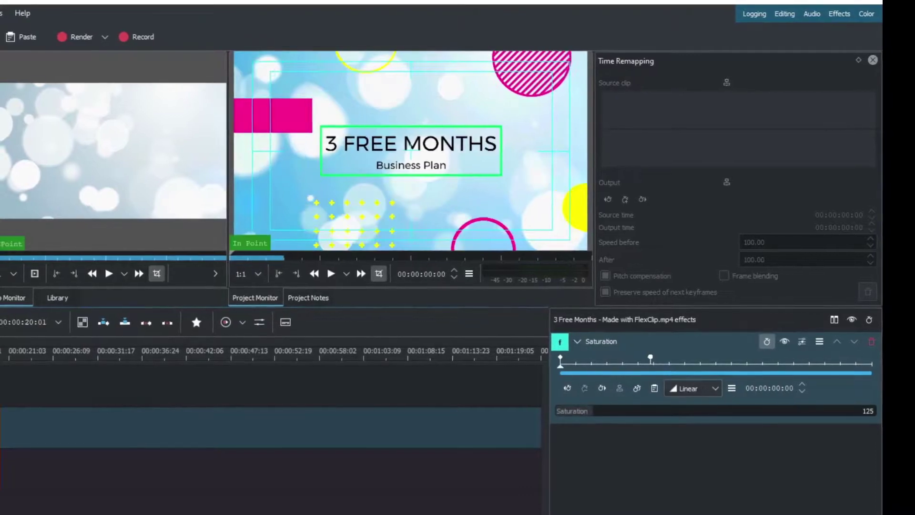
{"action": "key", "text": "space"}
{"action": "key", "text": "space"}
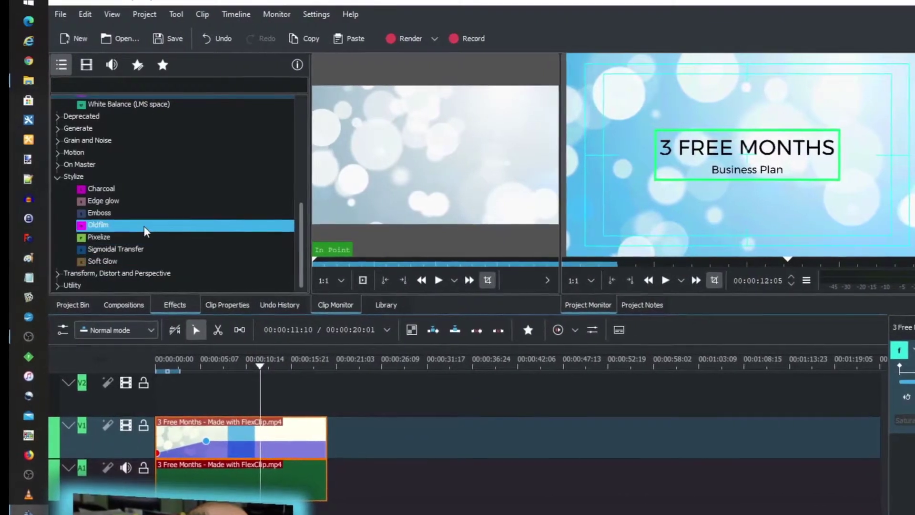
Step: Add the Oldfilm effect from Stylize to the V1 clip, below Saturation
{"action": "left_click", "coordinate": [110, 215]}
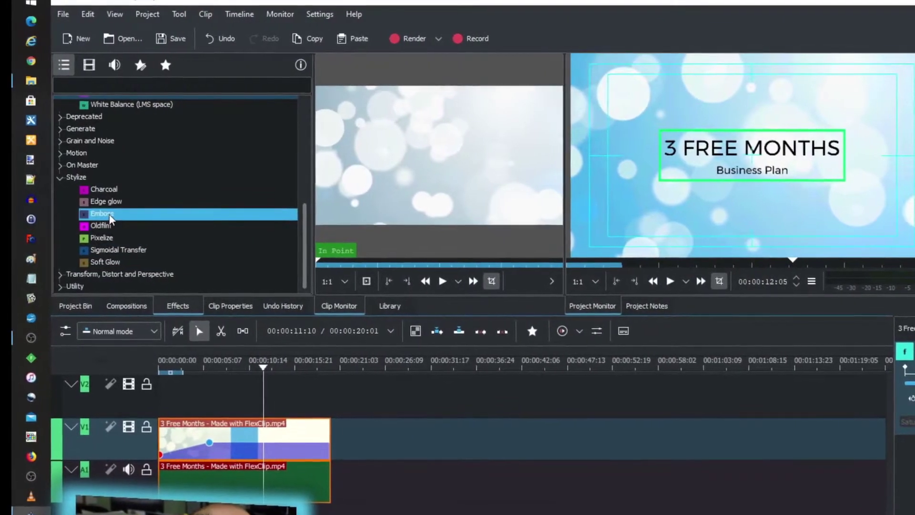
{"action": "left_click_drag", "start_coordinate": [101, 225], "coordinate": [286, 441]}
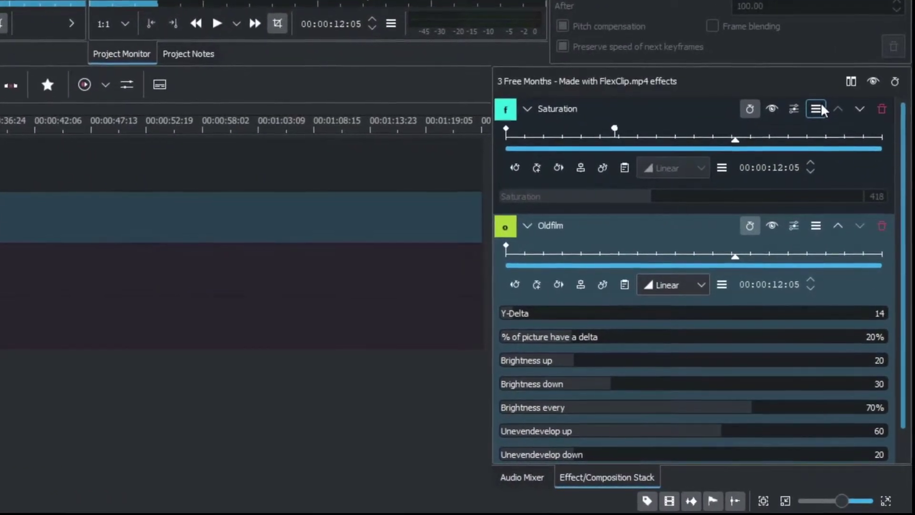
Step: Save the clip's Saturation and Oldfilm effects with Save Effect Stack as 'PL Test'
{"action": "left_click", "coordinate": [820, 110]}
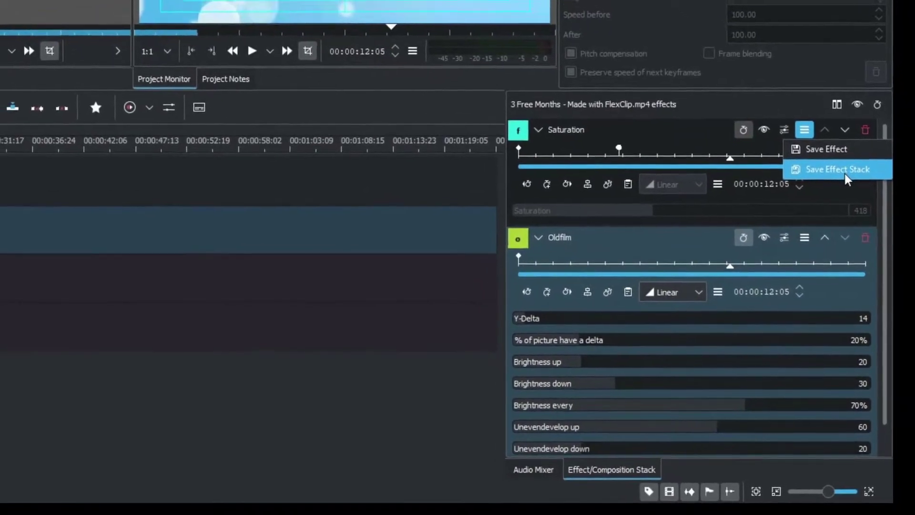
{"action": "left_click", "coordinate": [836, 165]}
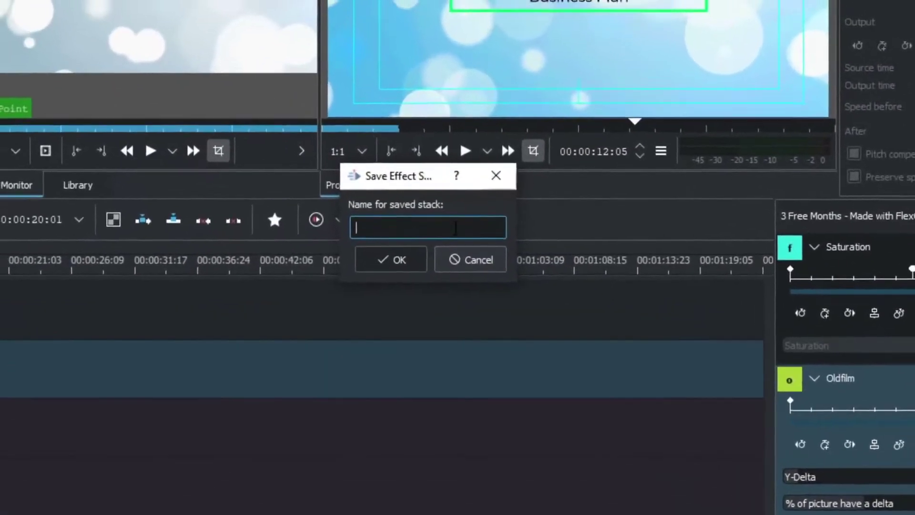
{"action": "type", "text": "PL Test"}
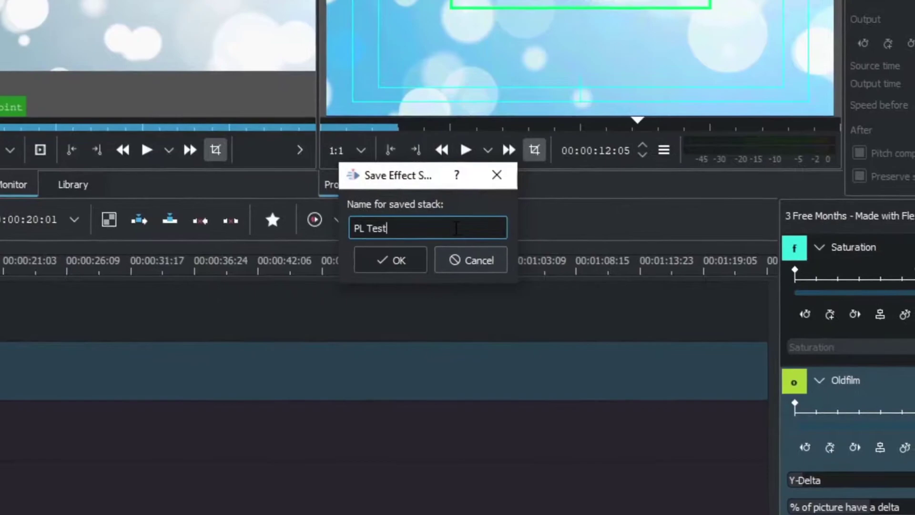
{"action": "left_click", "coordinate": [404, 270]}
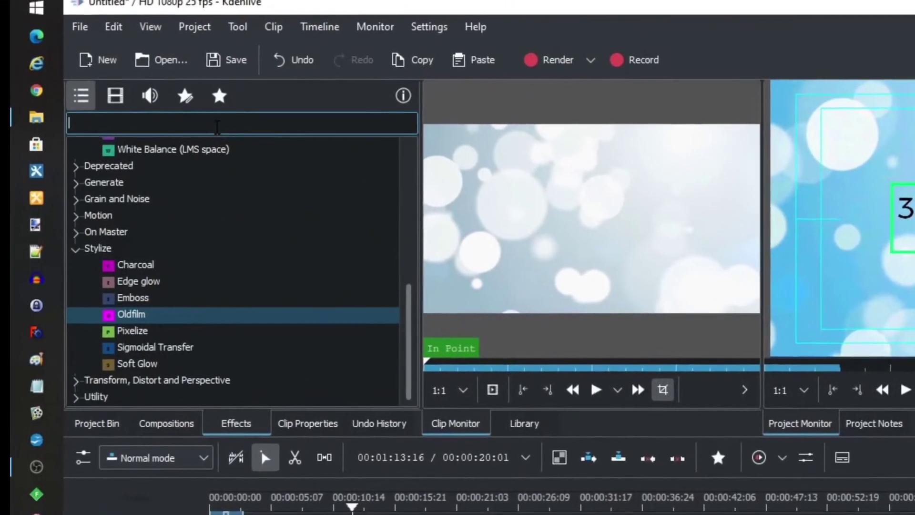
Step: Search effects for 'PL', clear the search, and collapse Alpha through Deprecated categories
{"action": "type", "text": "PL"}
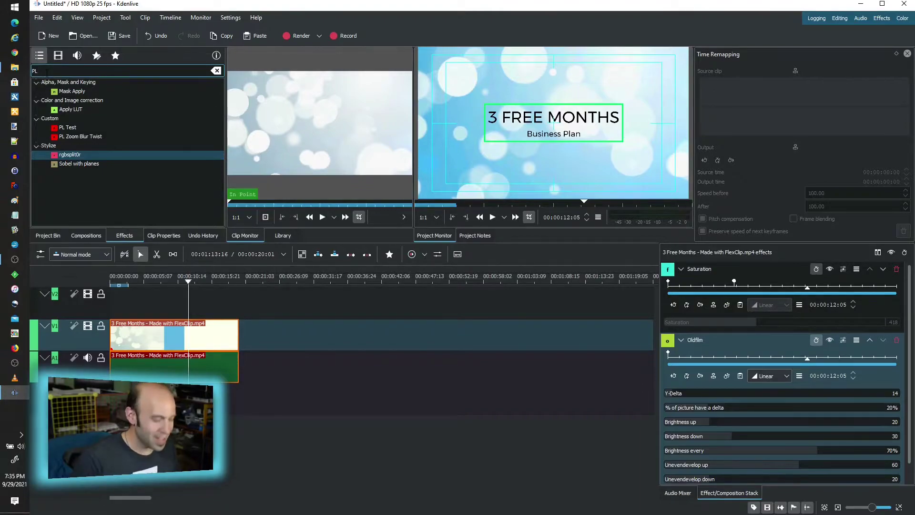
{"action": "key", "text": "BackSpace"}
{"action": "key", "text": "BackSpace"}
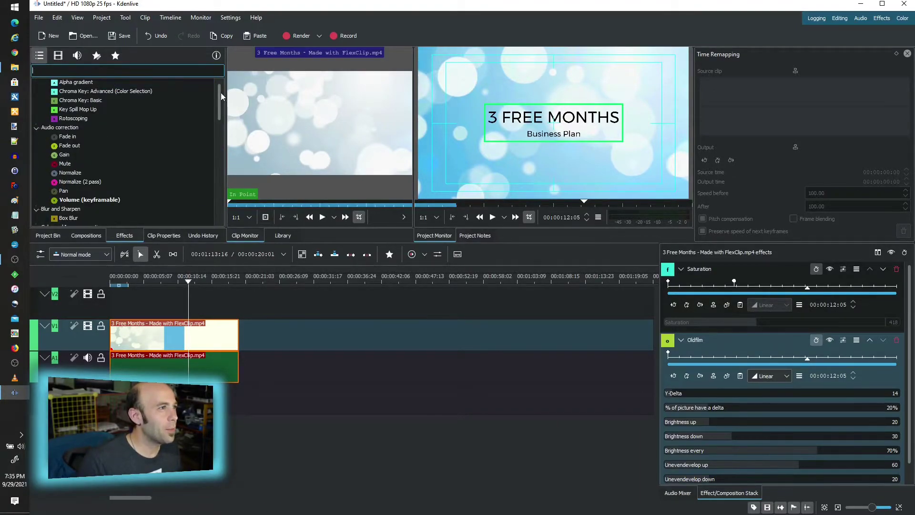
{"action": "scroll", "coordinate": [217, 93], "scroll_direction": "up", "scroll_amount": 1}
{"action": "left_click", "coordinate": [37, 82]}
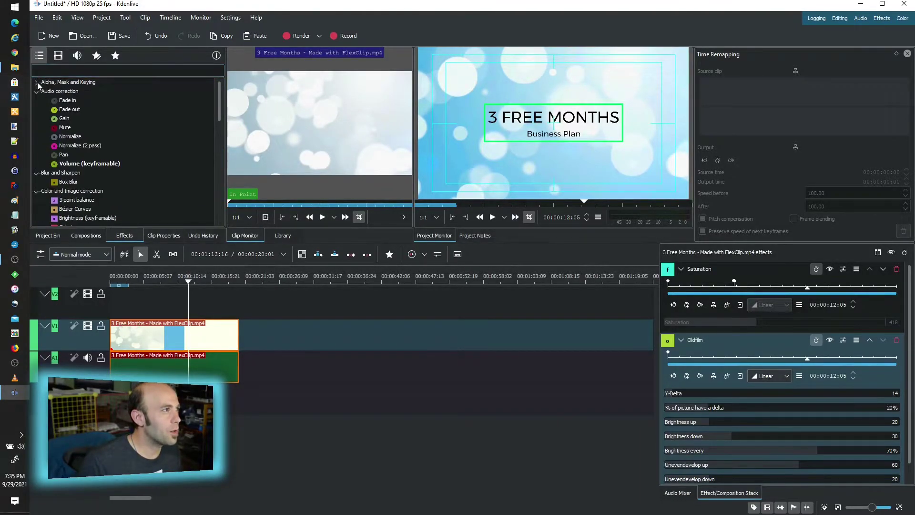
{"action": "left_click", "coordinate": [37, 91]}
{"action": "left_click", "coordinate": [36, 100]}
{"action": "left_click", "coordinate": [36, 109]}
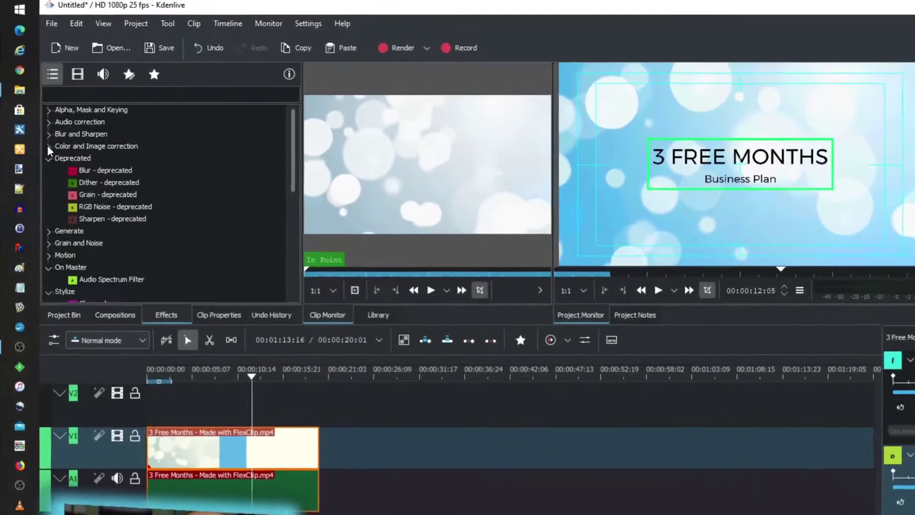
{"action": "left_click", "coordinate": [36, 119]}
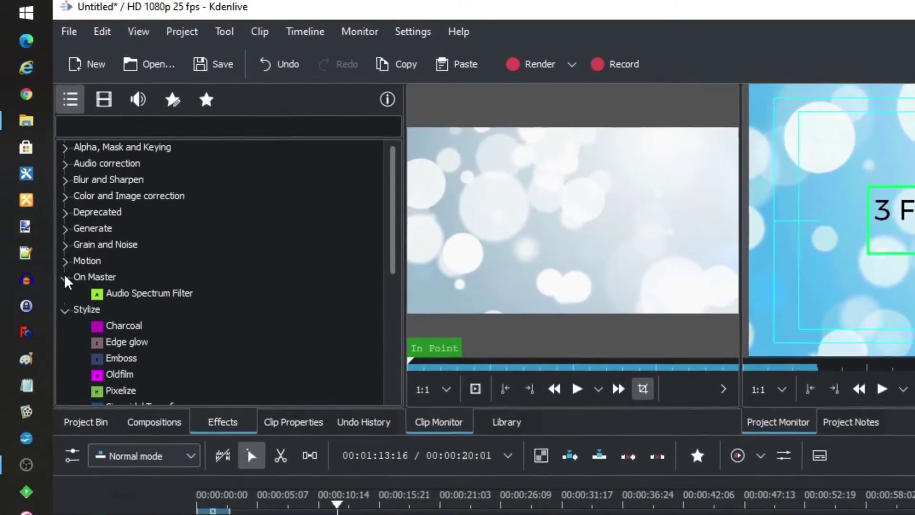
Step: Collapse On Master through Utility categories and filter effects by 'PL' again
{"action": "left_click", "coordinate": [65, 277]}
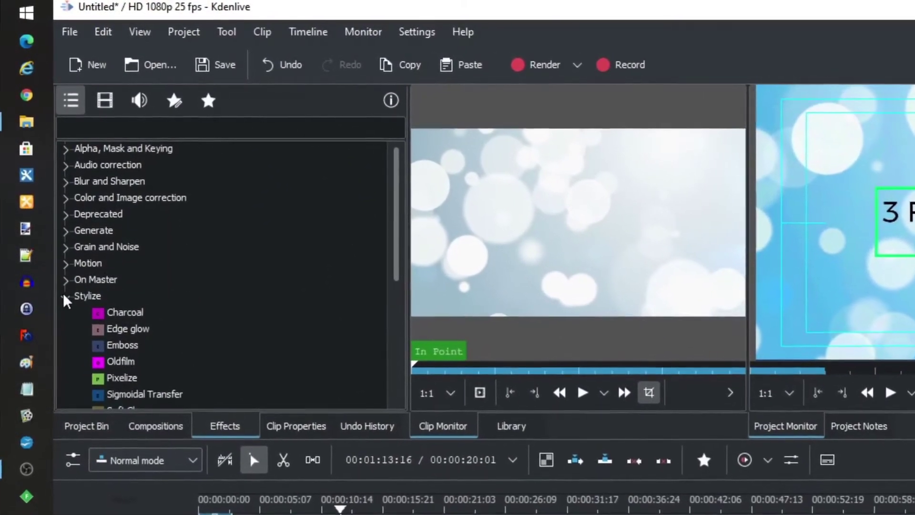
{"action": "left_click", "coordinate": [65, 295]}
{"action": "left_click", "coordinate": [65, 317]}
{"action": "left_click", "coordinate": [66, 332]}
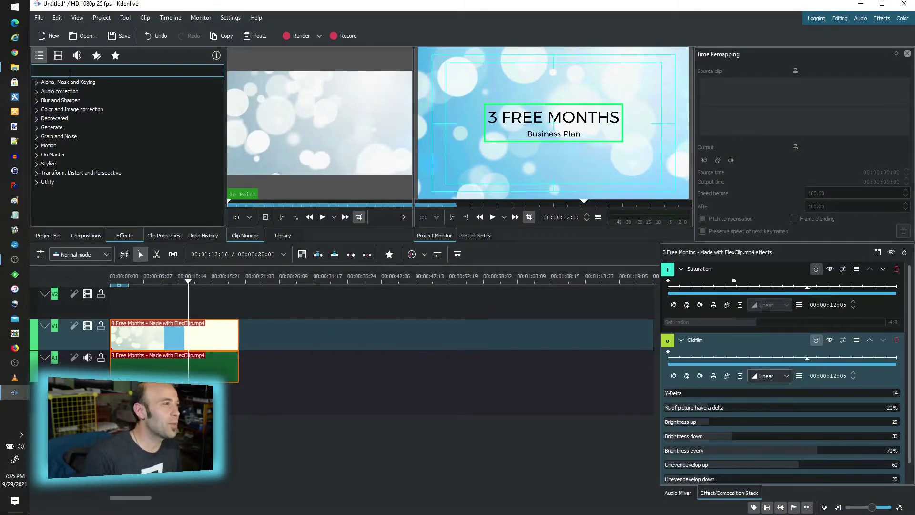
{"action": "type", "text": "PL"}
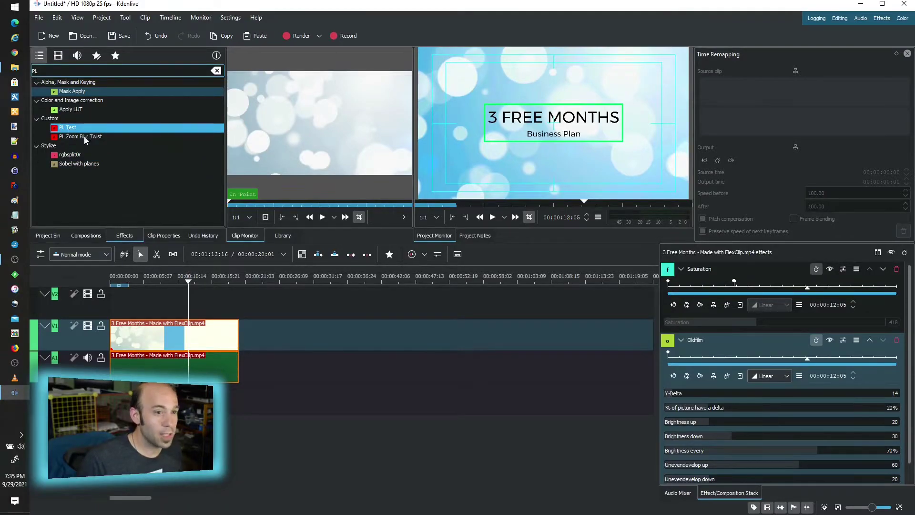
Step: Delete Oldfilm and Saturation, apply the saved PL Test stack, then remove its Saturation
{"action": "left_click", "coordinate": [897, 341]}
{"action": "left_click", "coordinate": [907, 270]}
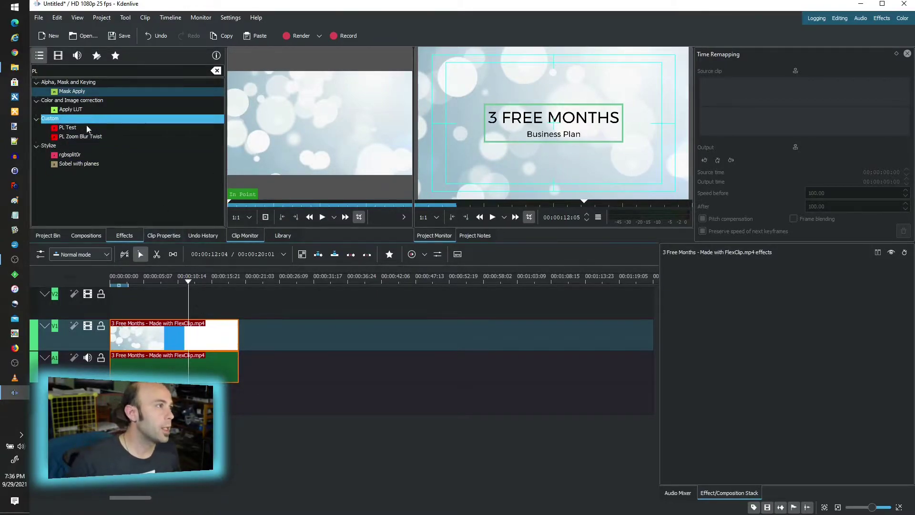
{"action": "left_click_drag", "start_coordinate": [69, 128], "coordinate": [170, 336]}
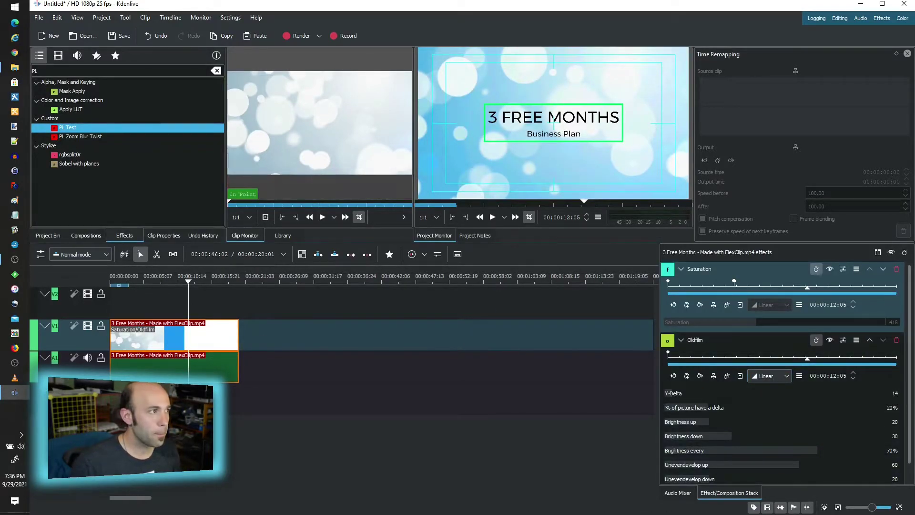
{"action": "left_click", "coordinate": [897, 269]}
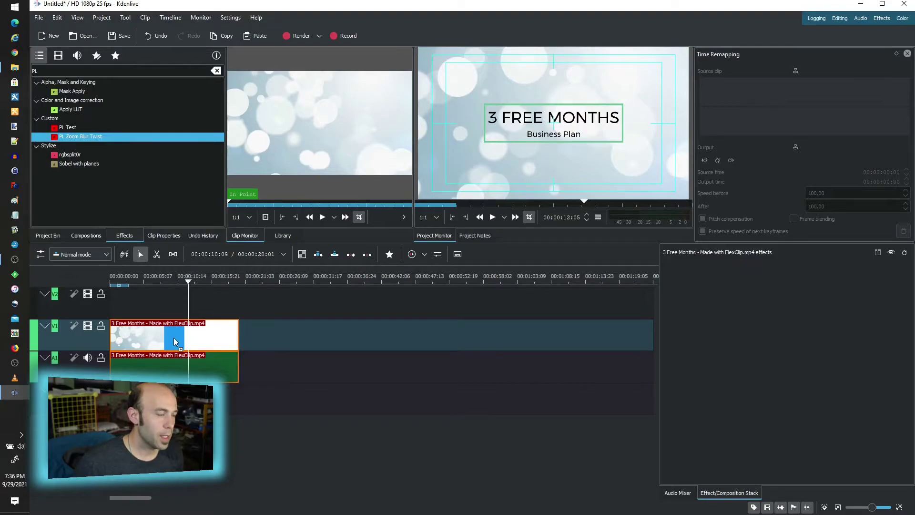
{"action": "left_click", "coordinate": [510, 12]}
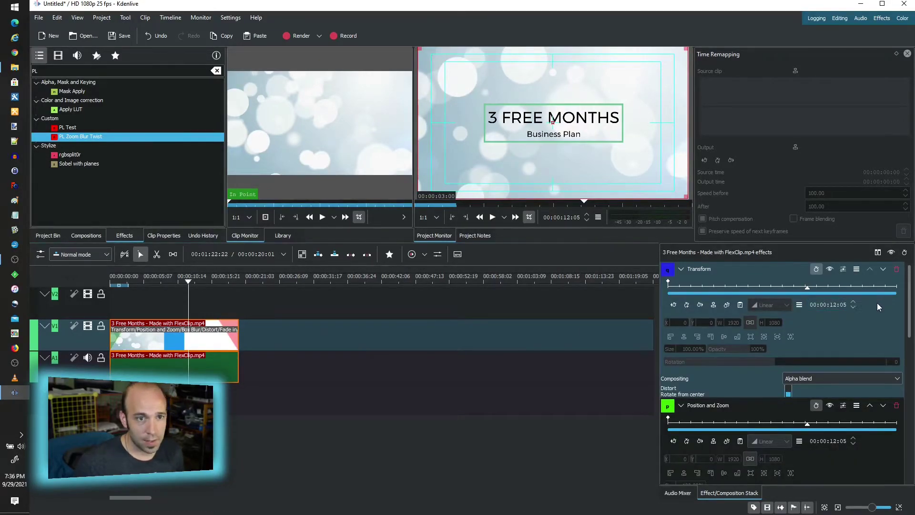
{"action": "scroll", "coordinate": [880, 307], "scroll_direction": "down", "scroll_amount": 10}
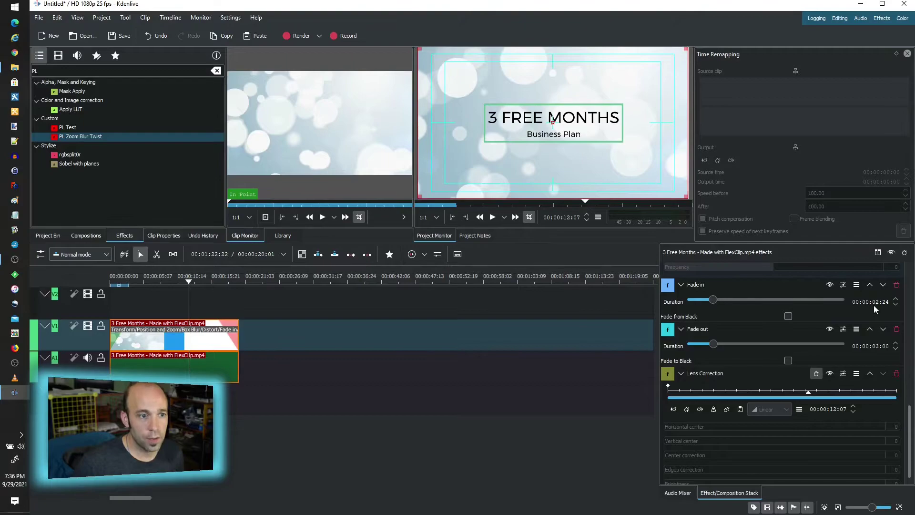
{"action": "scroll", "coordinate": [871, 346], "scroll_direction": "up", "scroll_amount": 4}
{"action": "scroll", "coordinate": [895, 396], "scroll_direction": "up", "scroll_amount": 2}
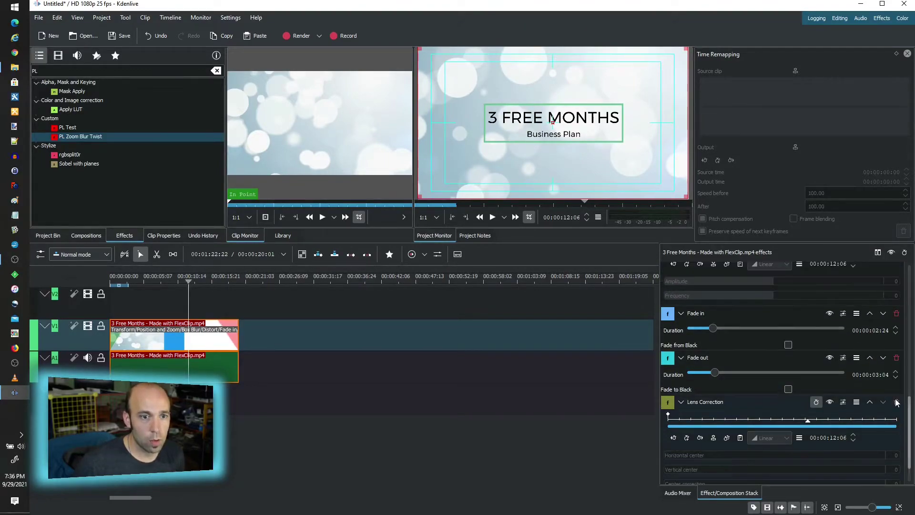
{"action": "scroll", "coordinate": [896, 403], "scroll_direction": "up", "scroll_amount": 10}
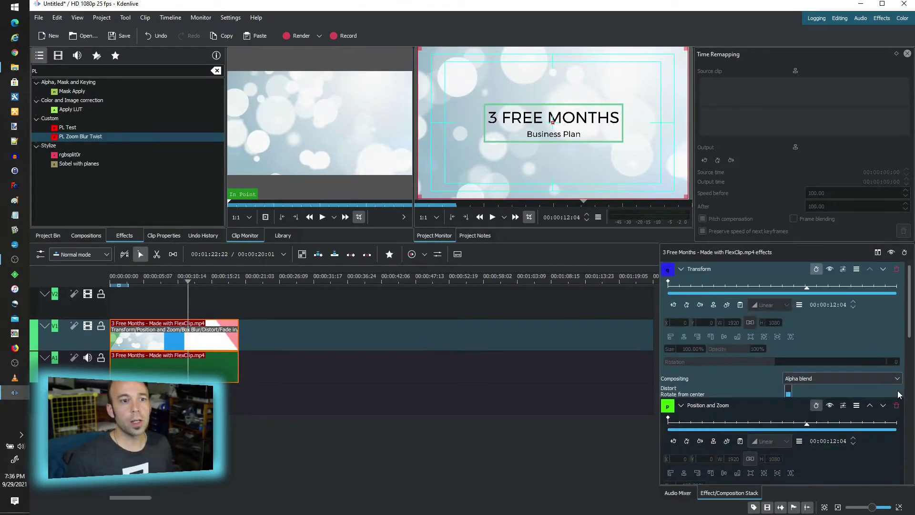